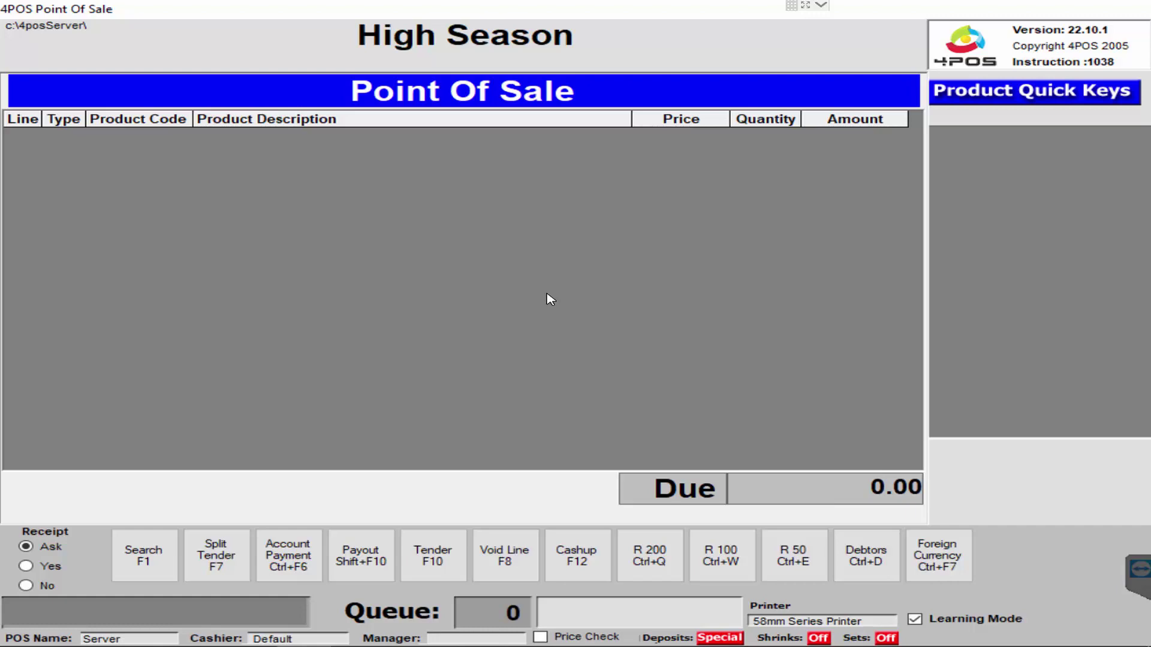
Open and close the domain configuration settings, then add Item1 (10.10) to the sale.
key(F11)
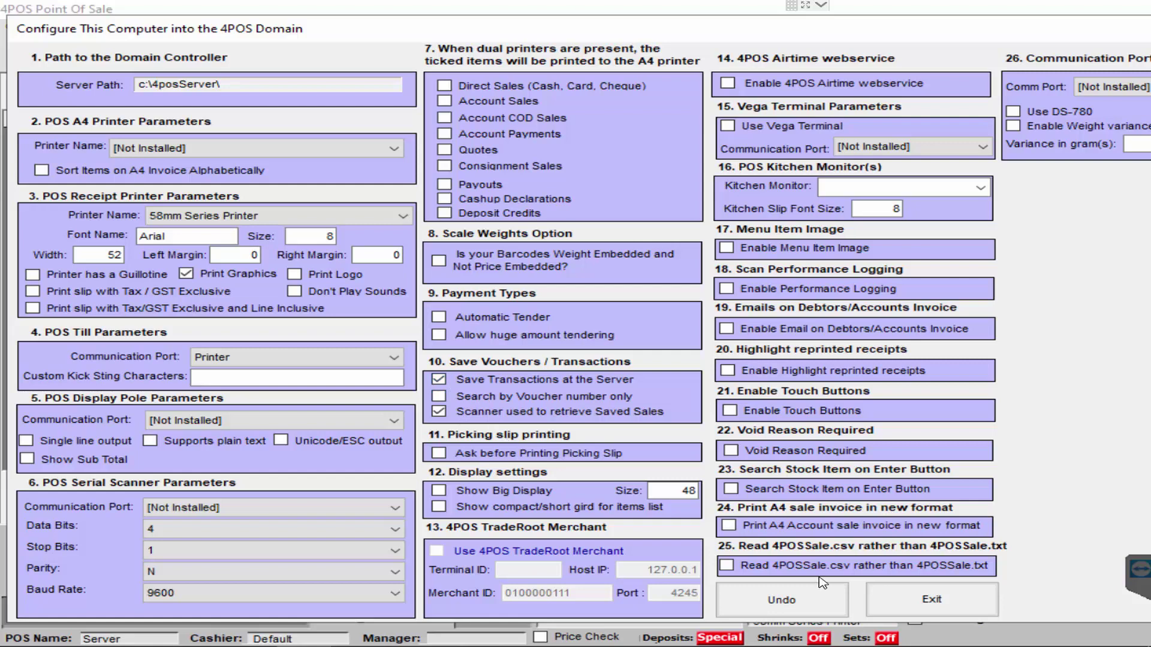
click(930, 601)
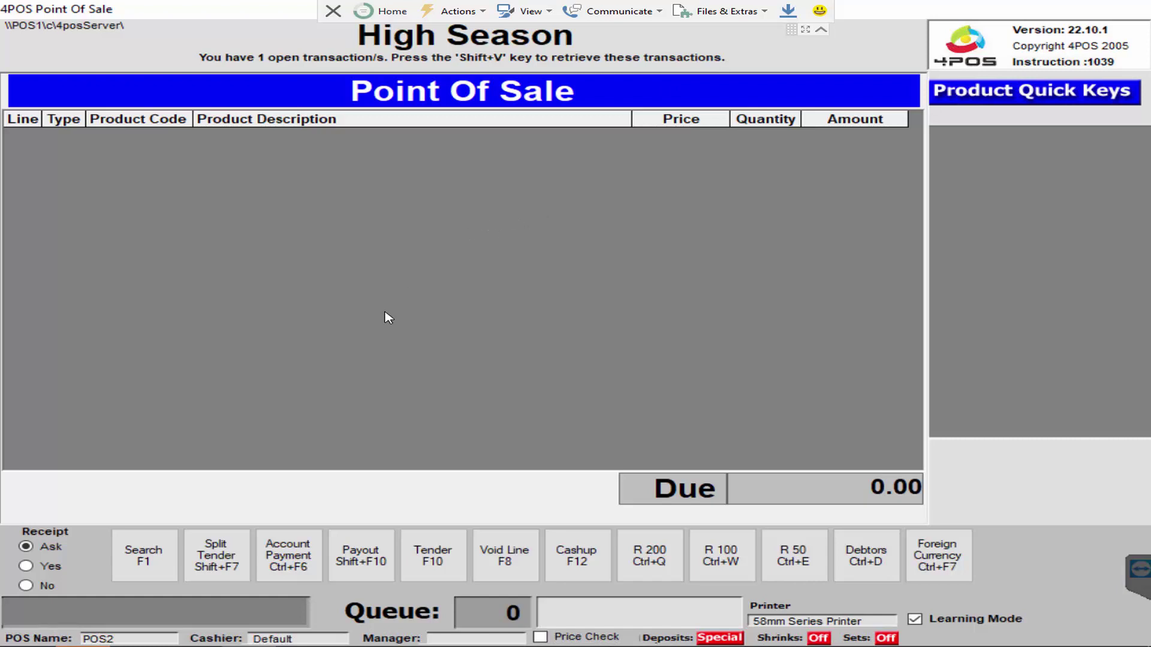
key(F1)
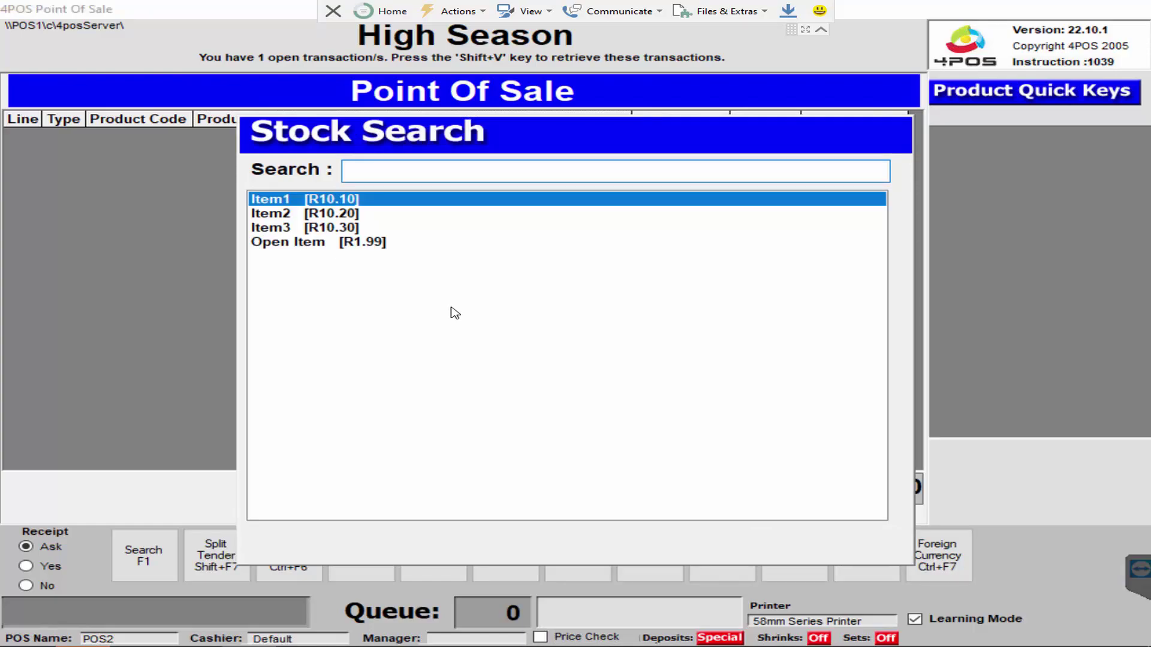
key(Return)
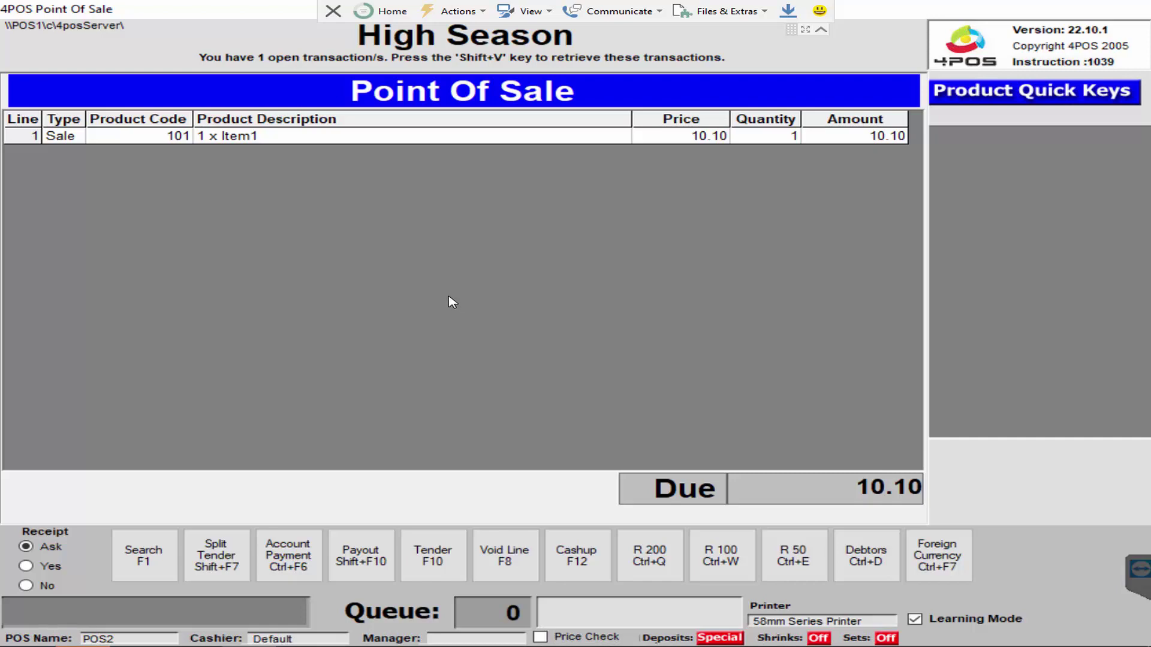
Tick Don't Play Sounds in the domain configuration to silence the till.
key(F11)
click(348, 298)
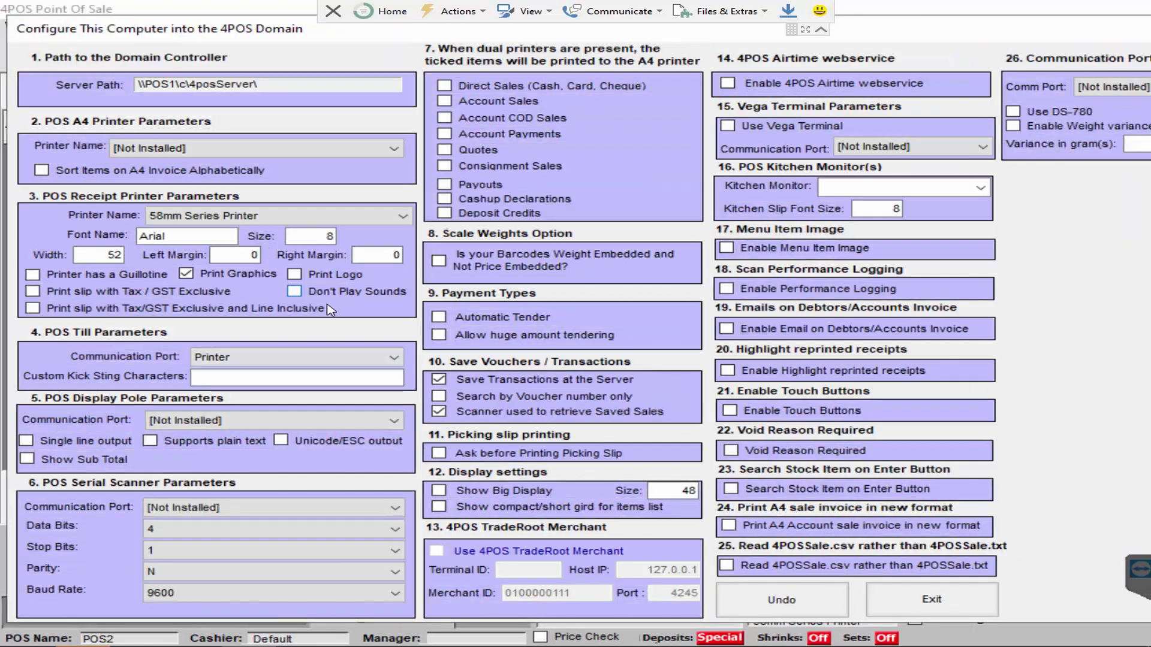
click(993, 601)
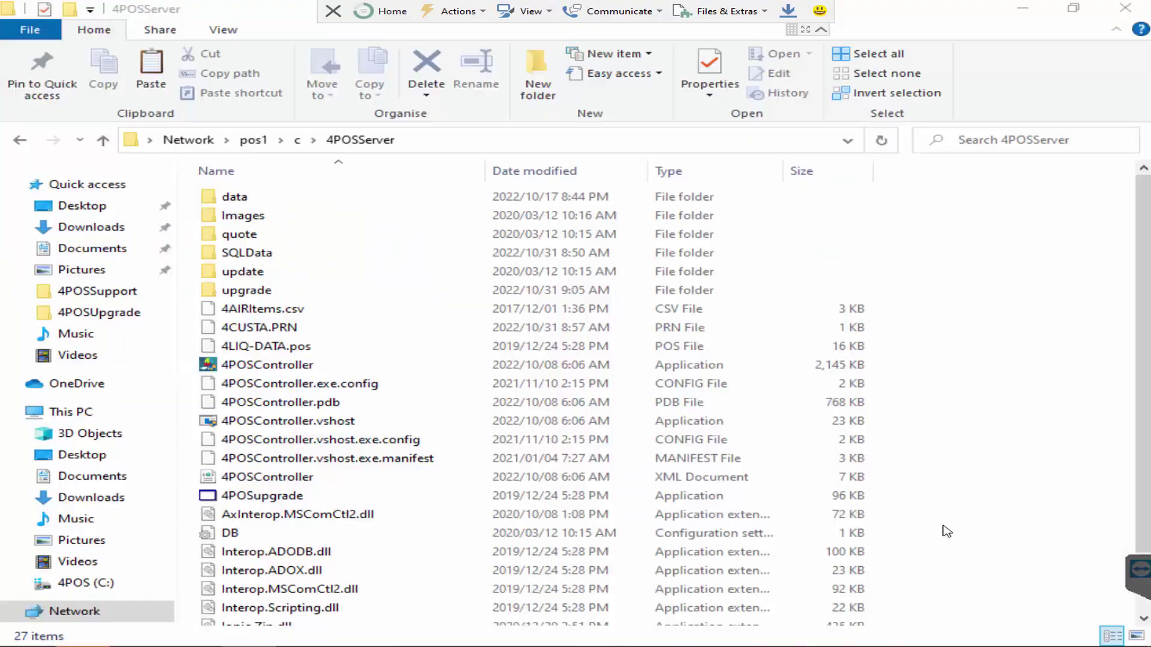
key(F1)
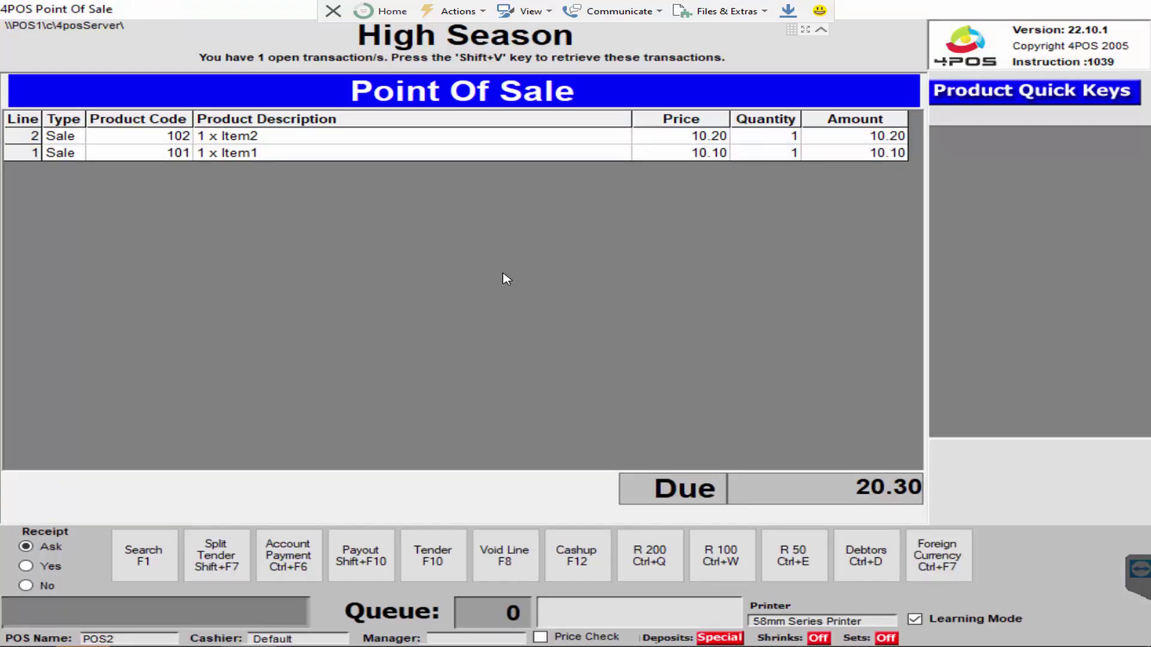
Add Item3 to the POS2 sale and change its quantity to 3.
key(Down)
key(Down)
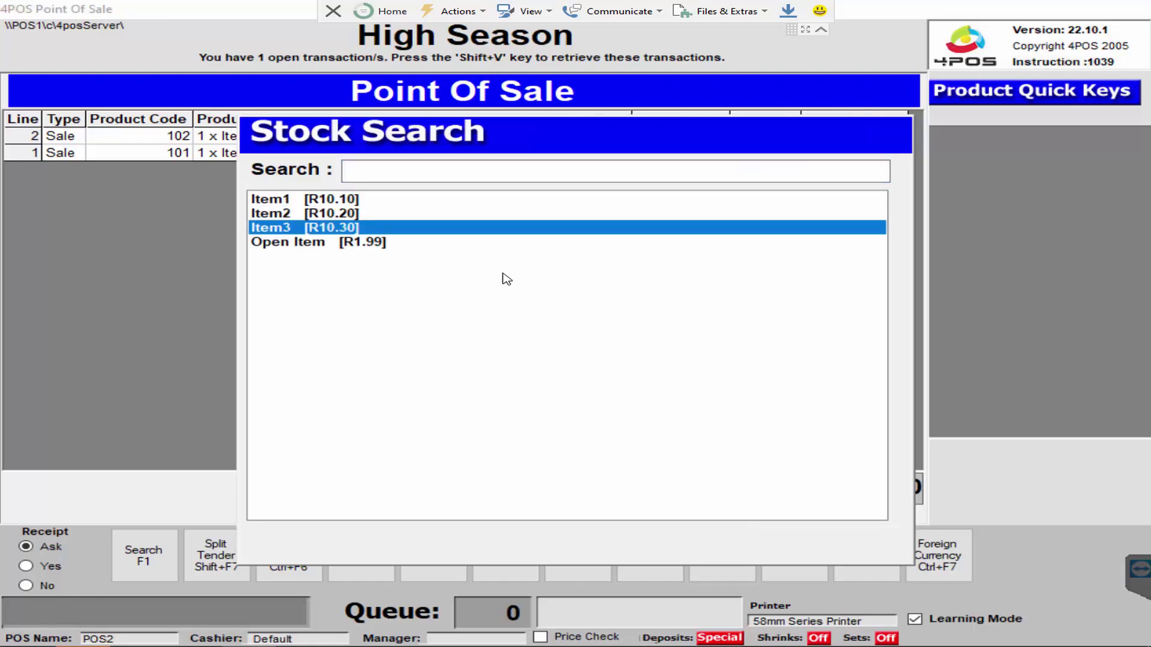
key(Return)
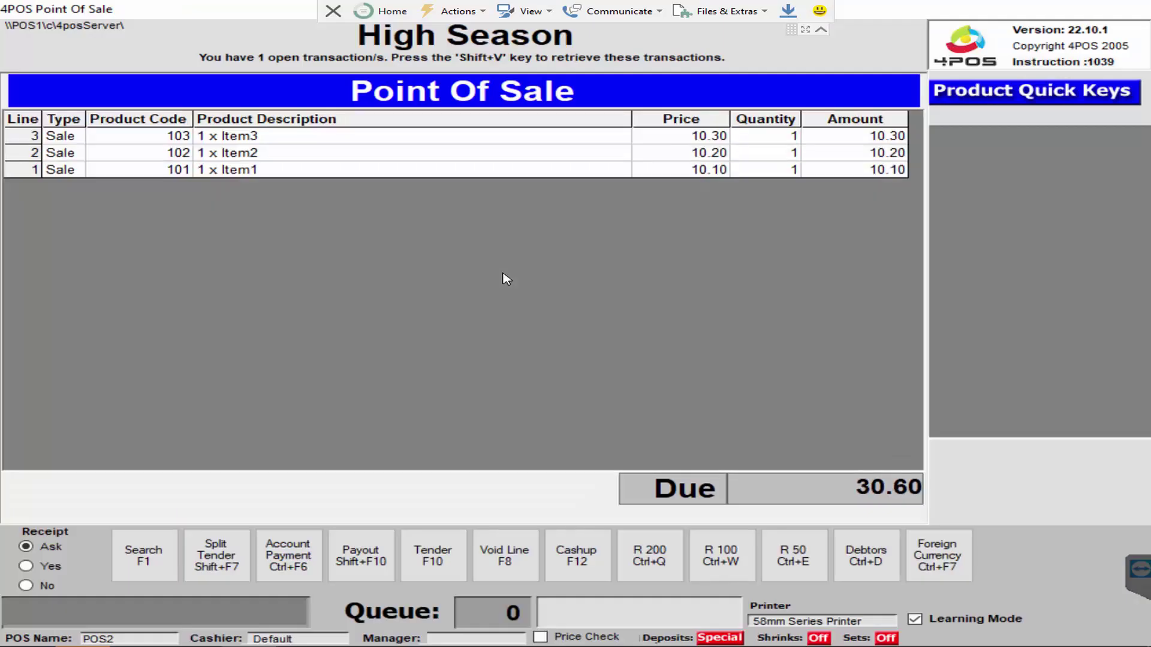
text(*)
key(BackSpace)
key(asterisk)
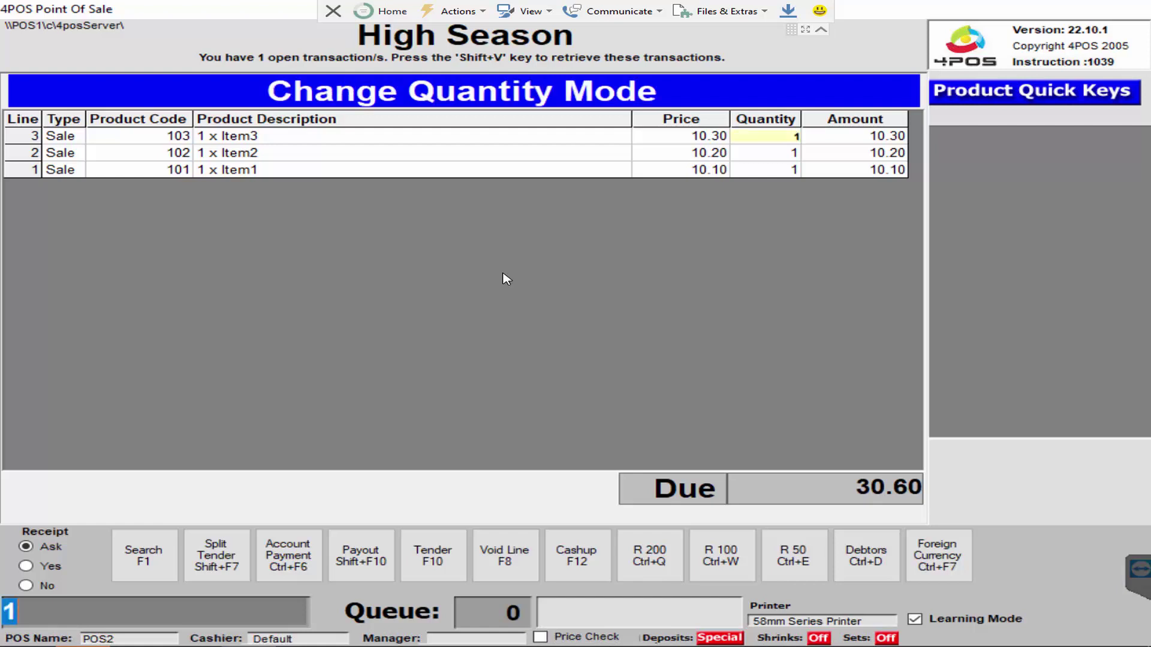
text(3)
key(Return)
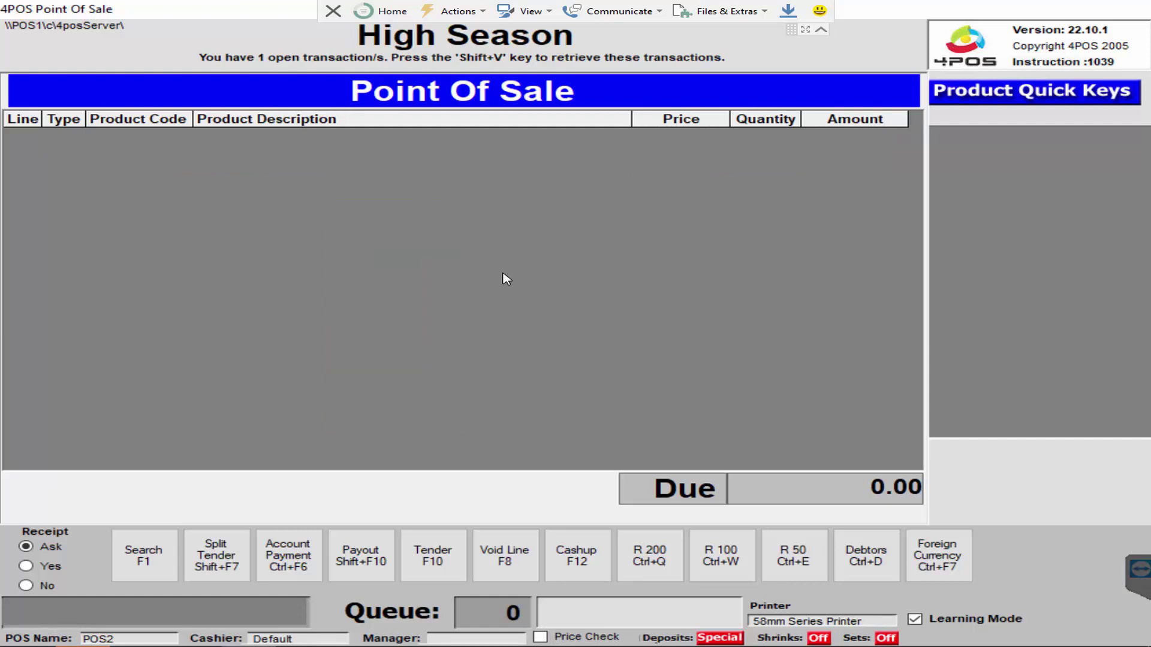
Ring up Item1 and save it as an open transaction with F9.
key(F1)
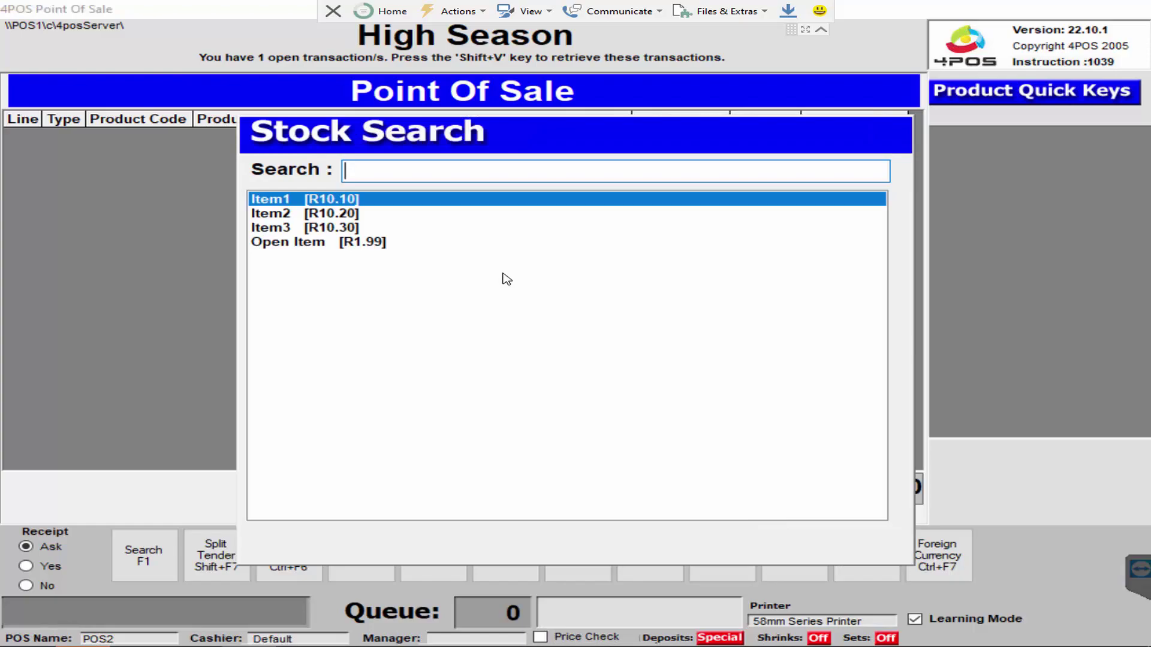
key(Escape)
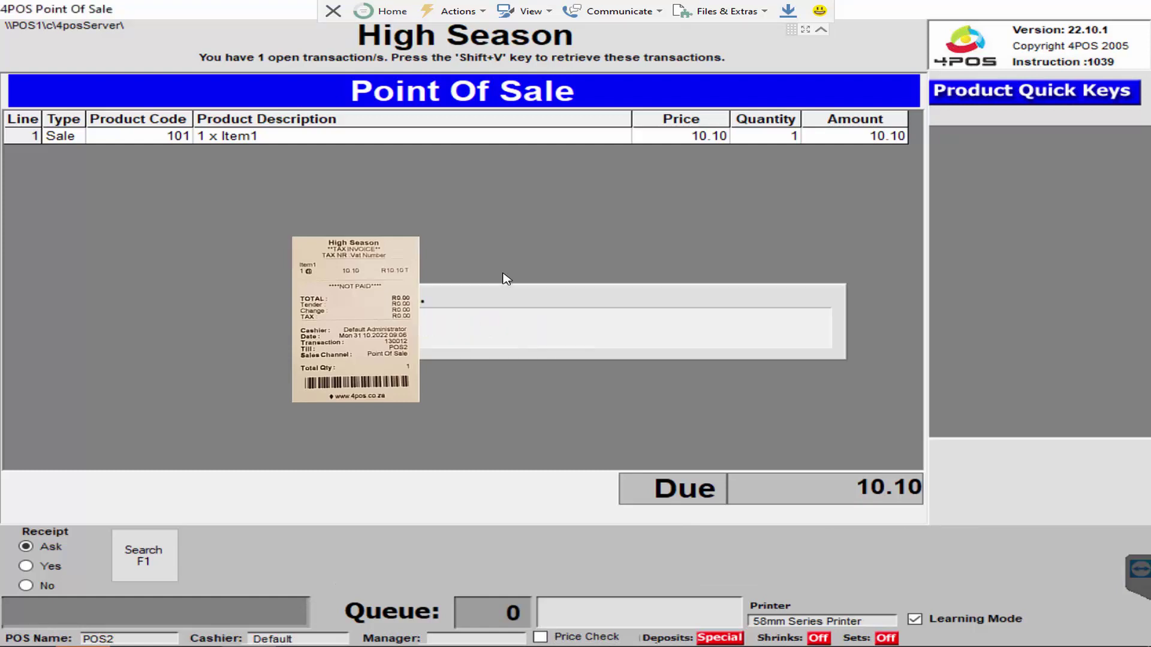
key(F9)
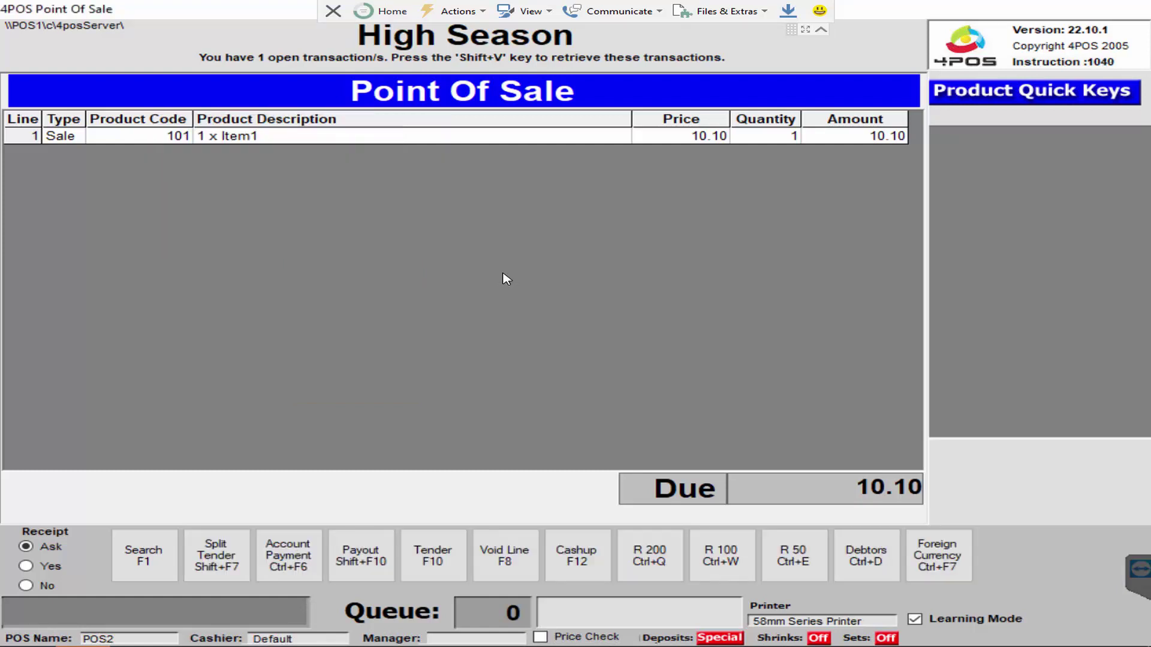
Ring up a new sale of two Item2 and one Item3 totalling 30.70.
key(F1)
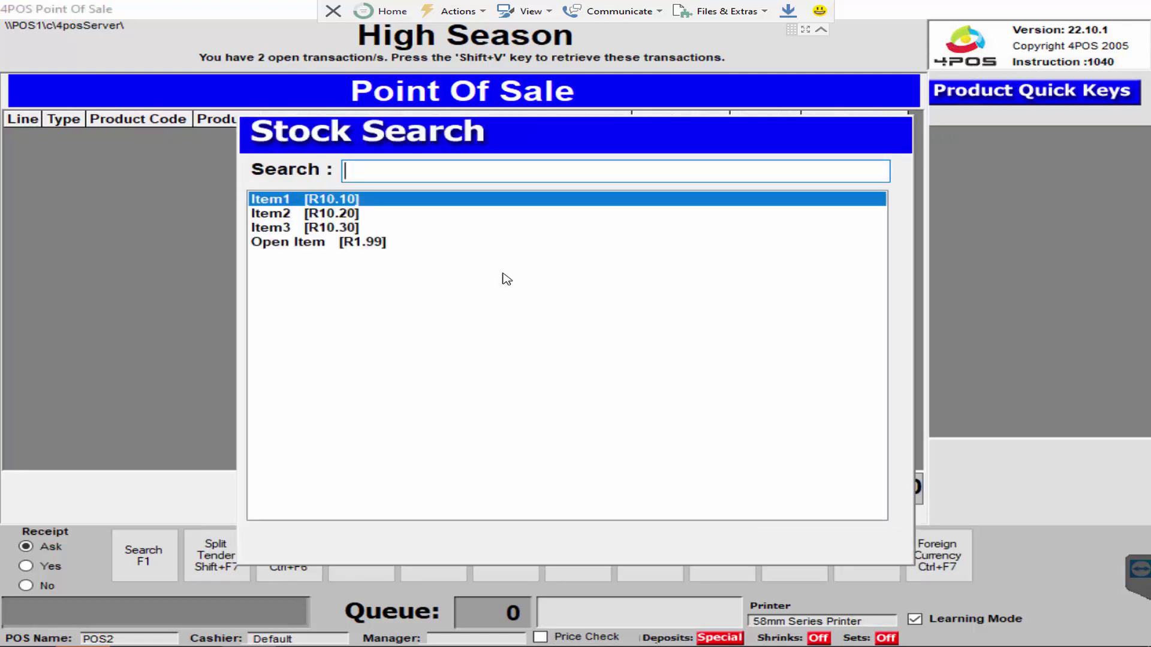
key(Down)
key(Return)
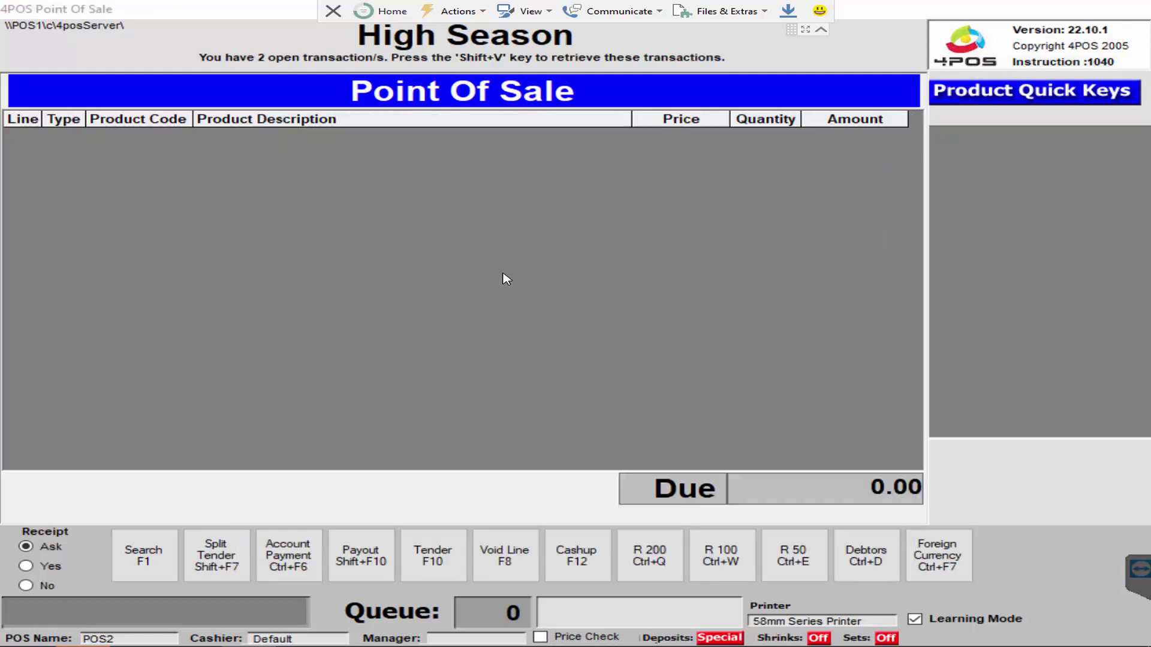
key(F1)
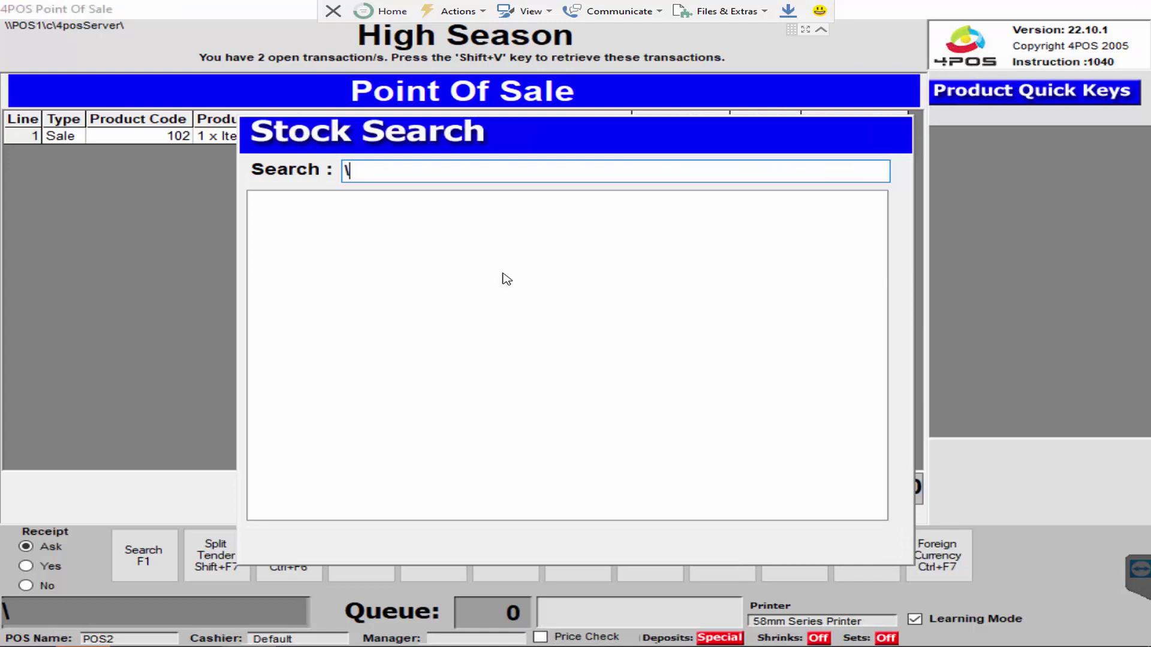
key(Down)
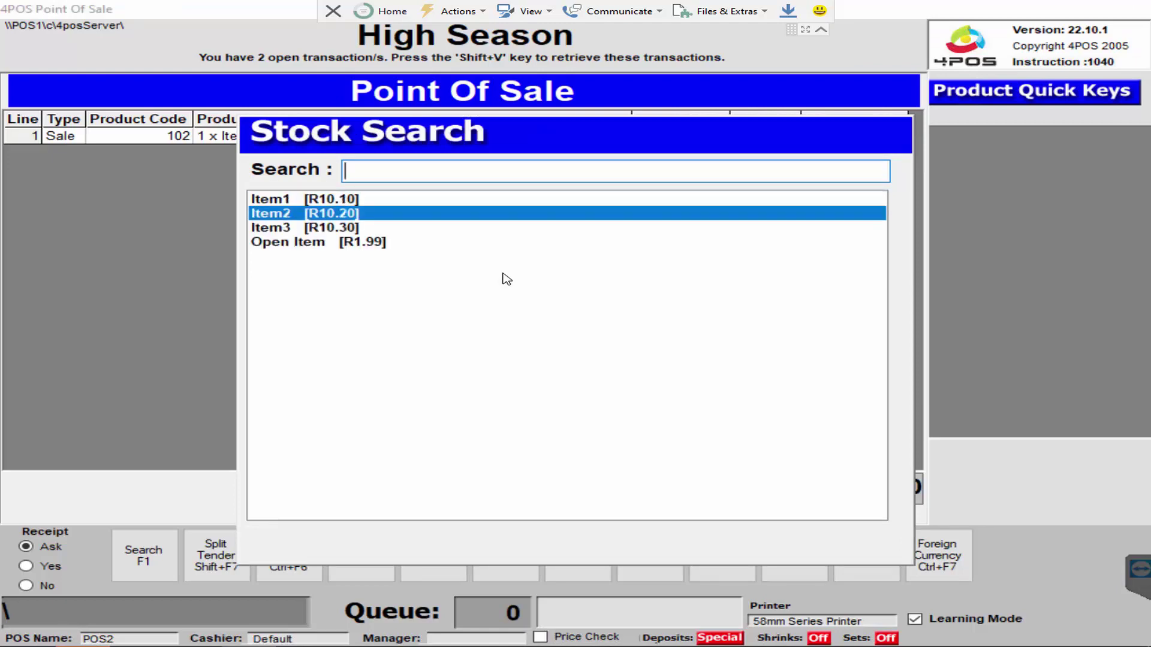
key(Return)
key(F1)
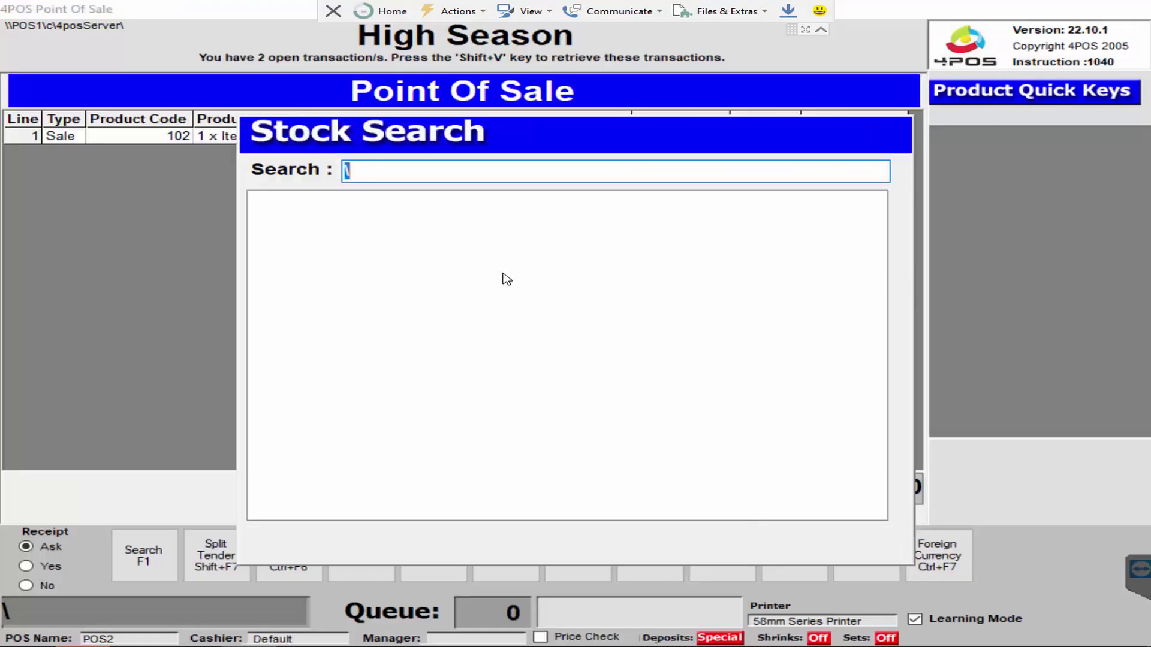
key(Down)
key(Down)
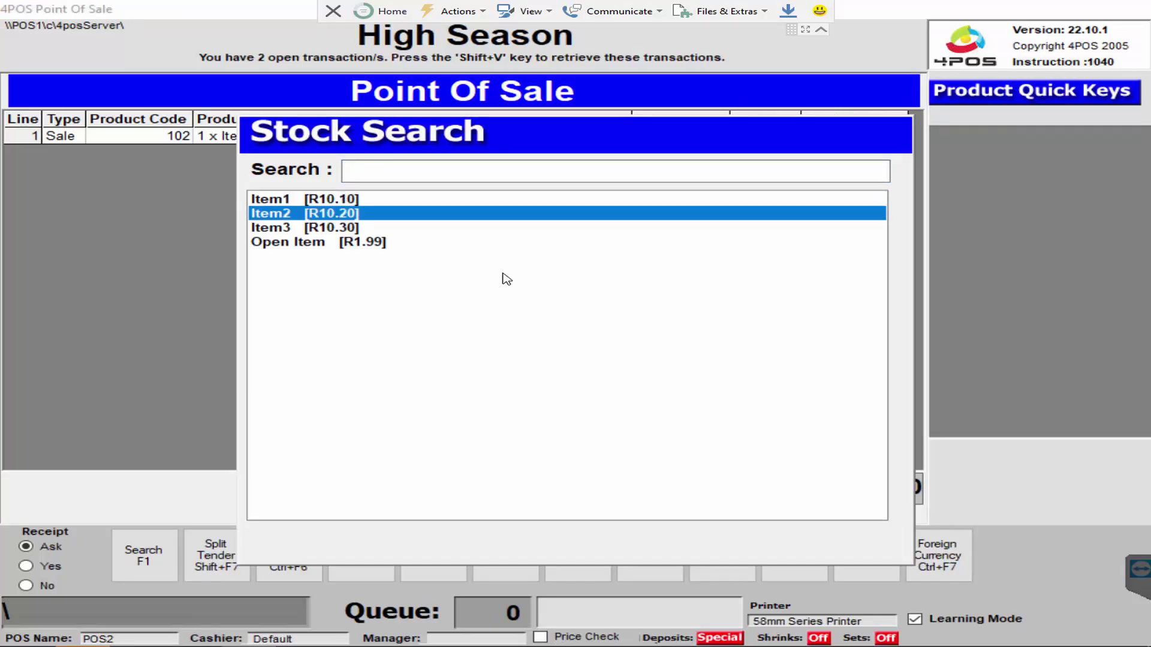
key(Return)
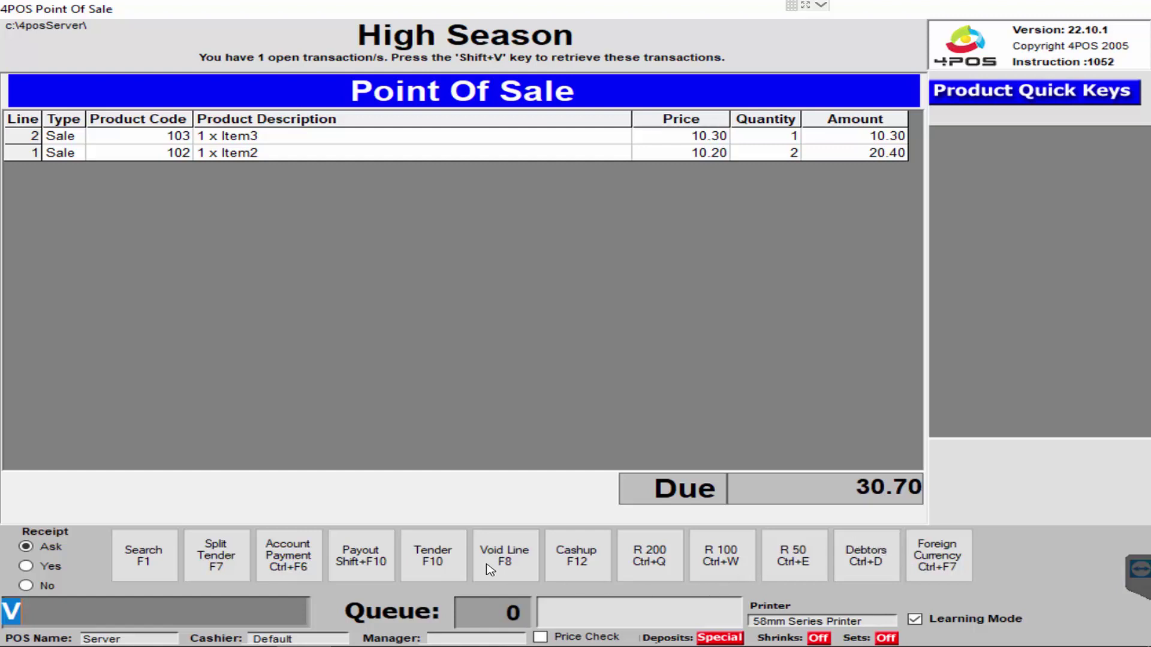
Tender 50.00 cash for the 30.70 sale and answer the receipt prompt, giving 19.30 change.
click(441, 556)
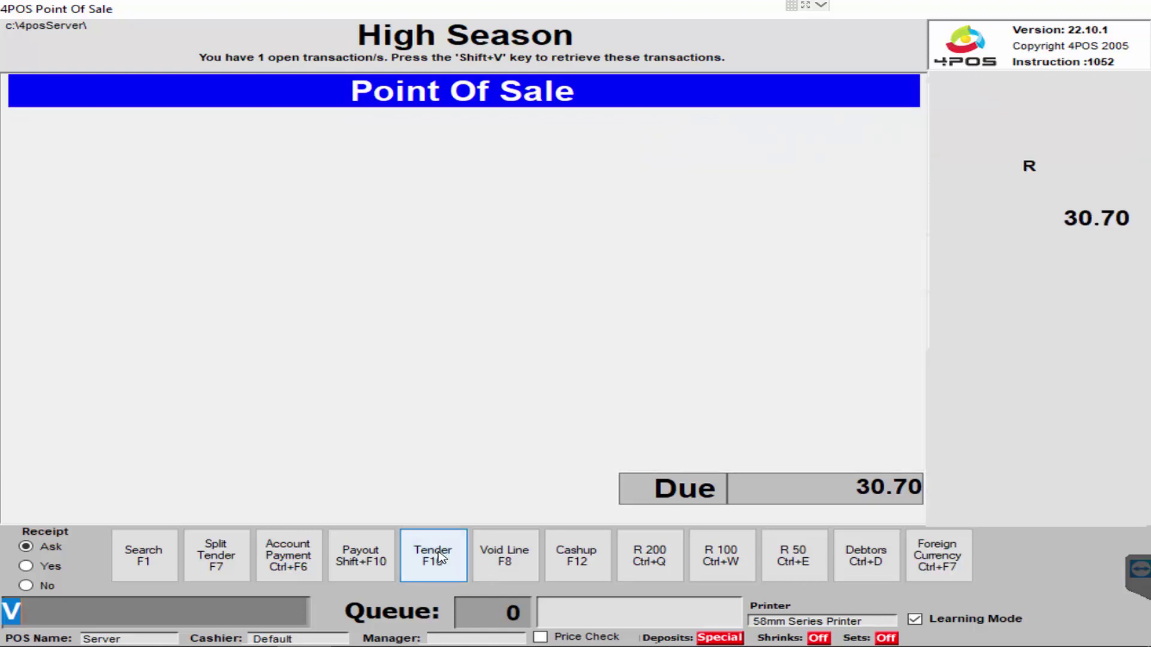
text(50)
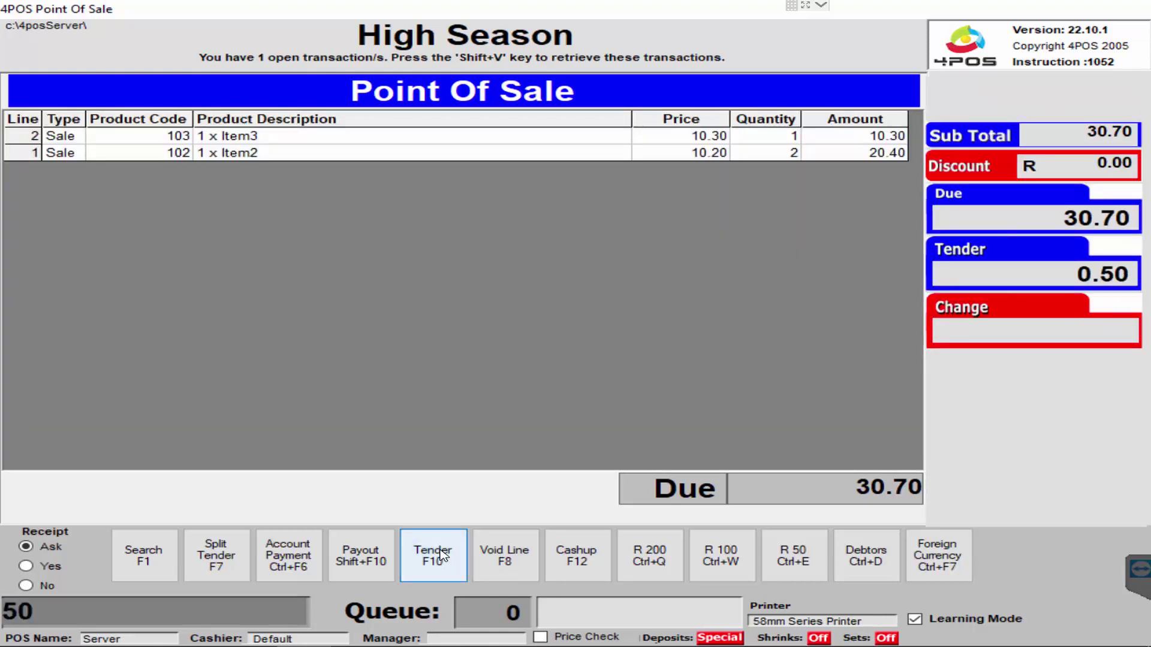
text(00)
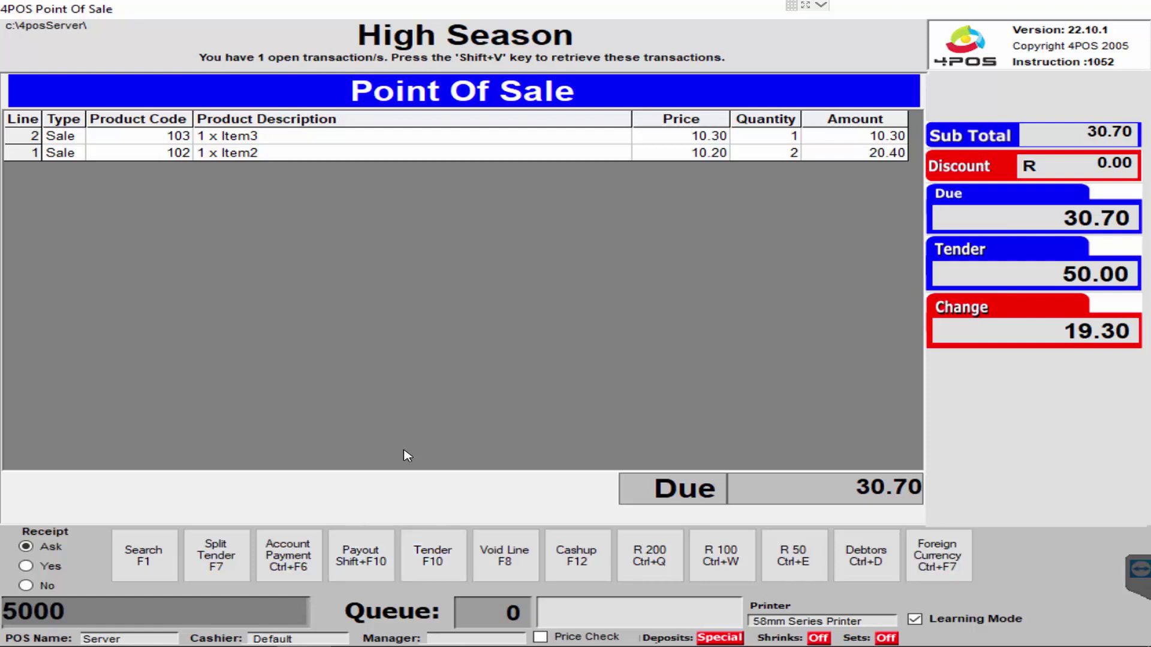
key(Return)
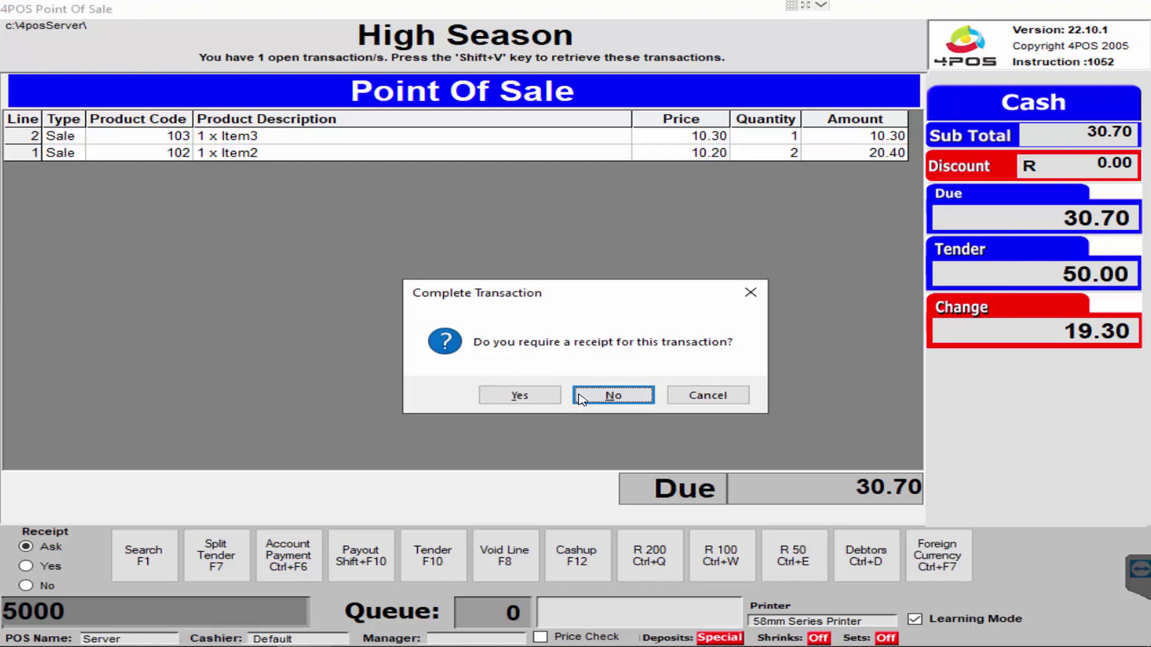
click(521, 397)
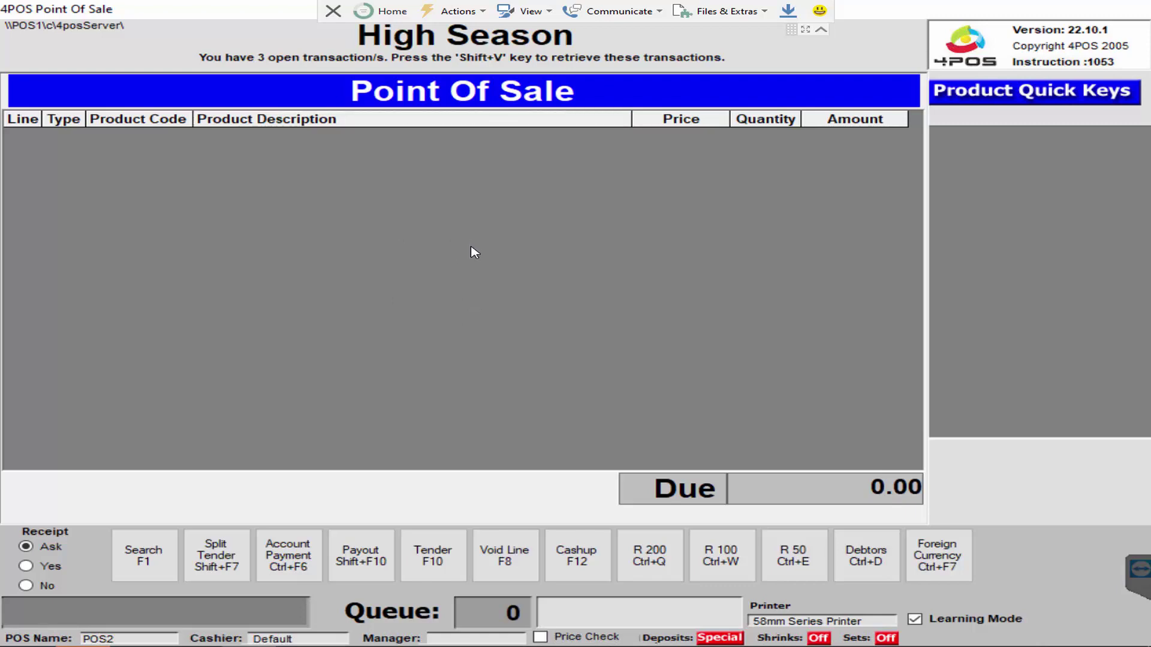
Open Configure This Computer into the 4POS Domain on POS2 with Ctrl+Shift+D.
key(ctrl+shift+d)
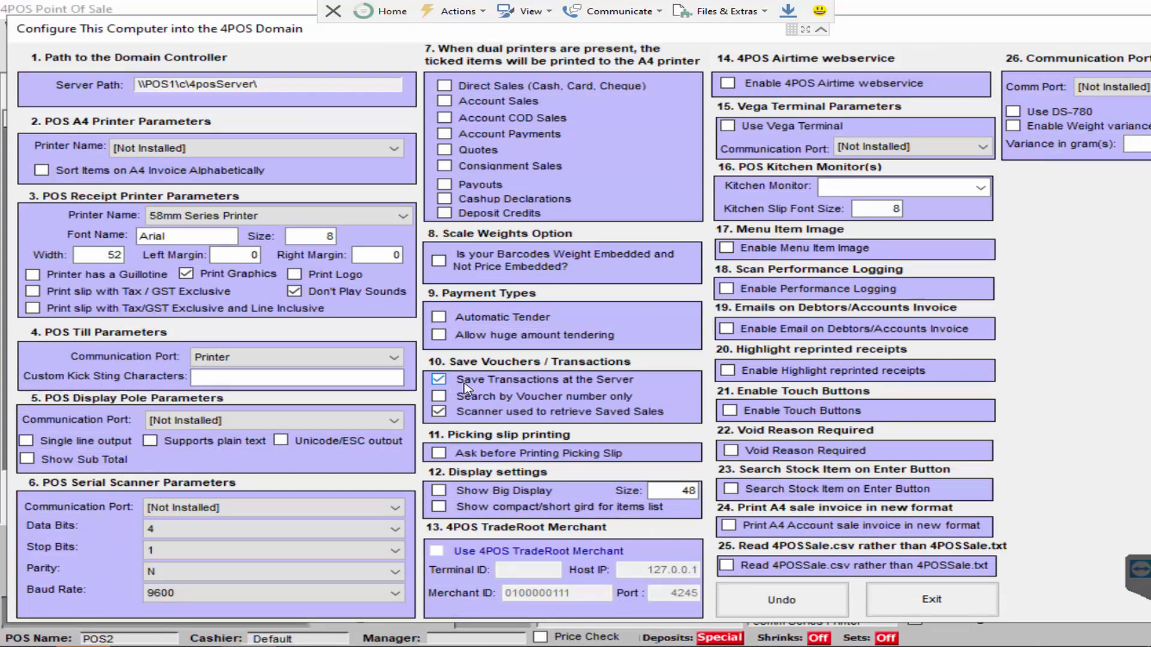